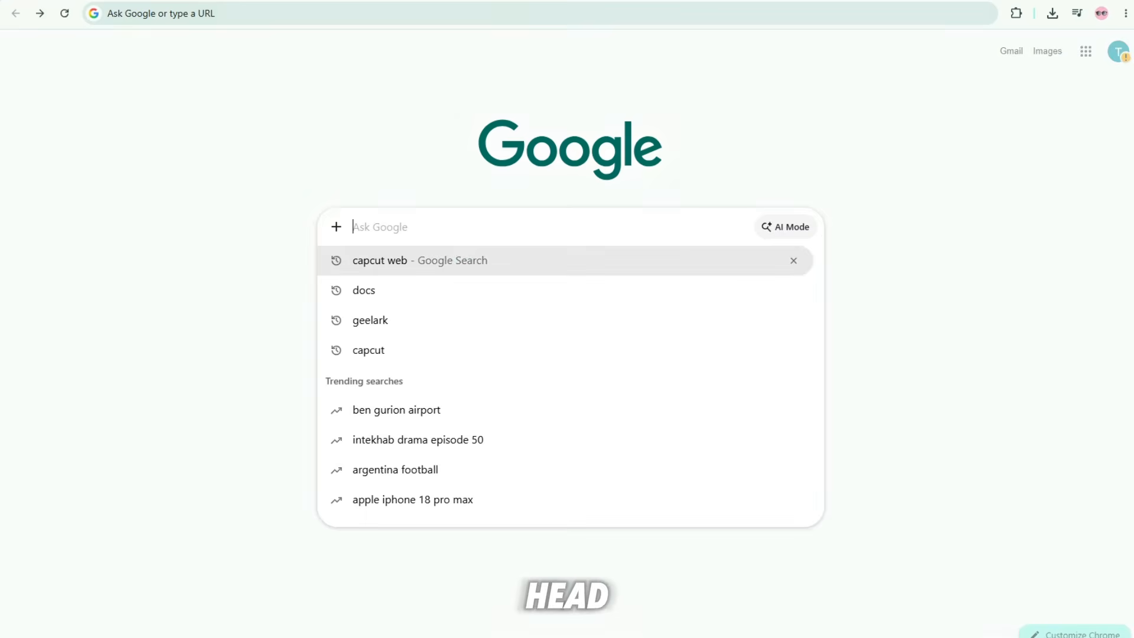
- Search Google for "capcut web" and, in CapCut's video creator, choose Seedance 2.5 as the model
key(Return)
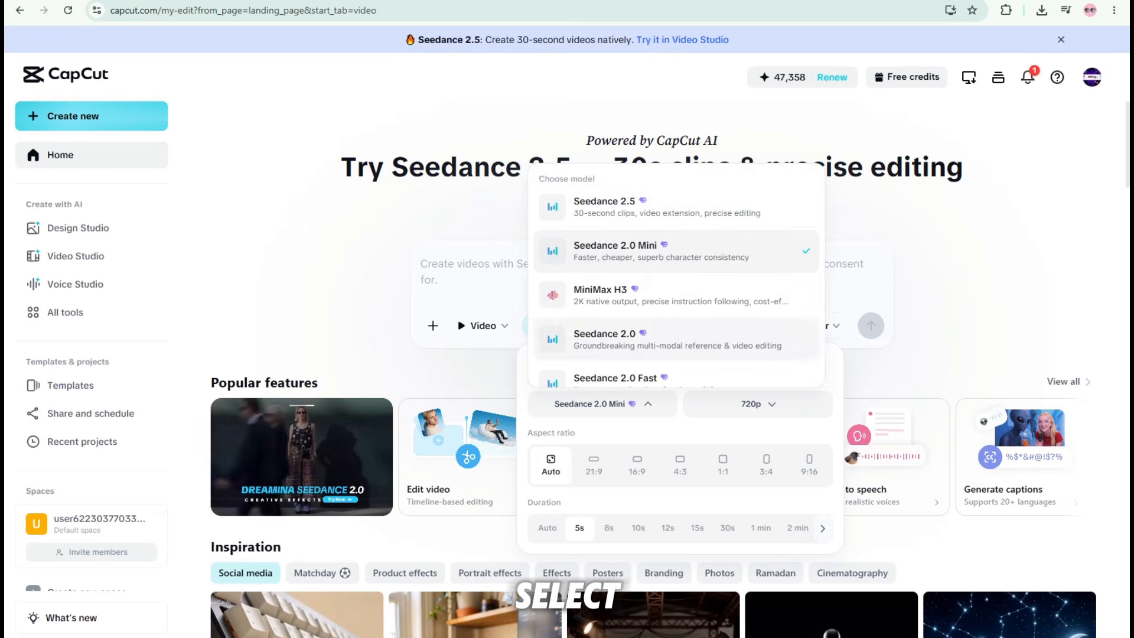
click(590, 197)
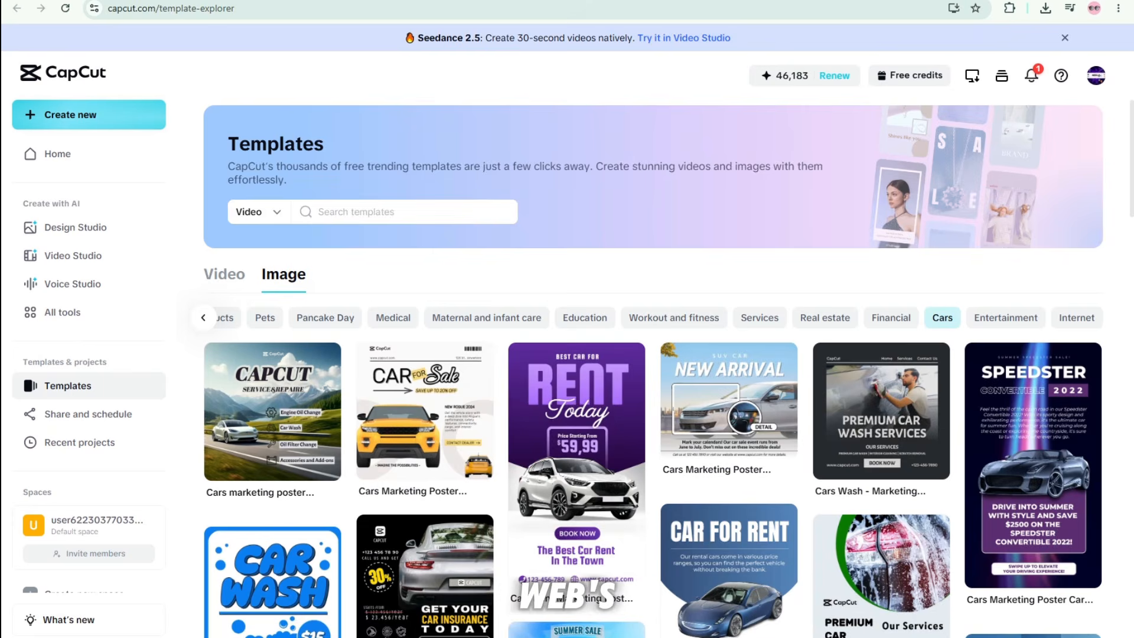
- Attach all seven racing reference images from New folder (3) to the video prompt, from drone_shot_1 through racing_driver_front_cockpit
scroll(652, 401, down, 10)
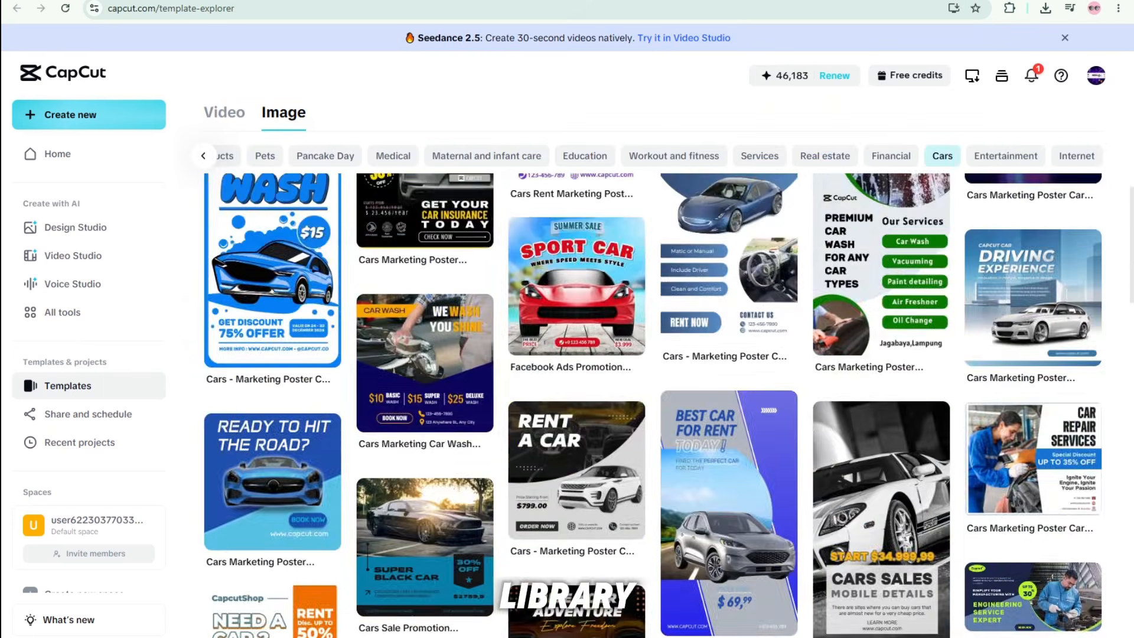
drag(239, 273, 693, 150)
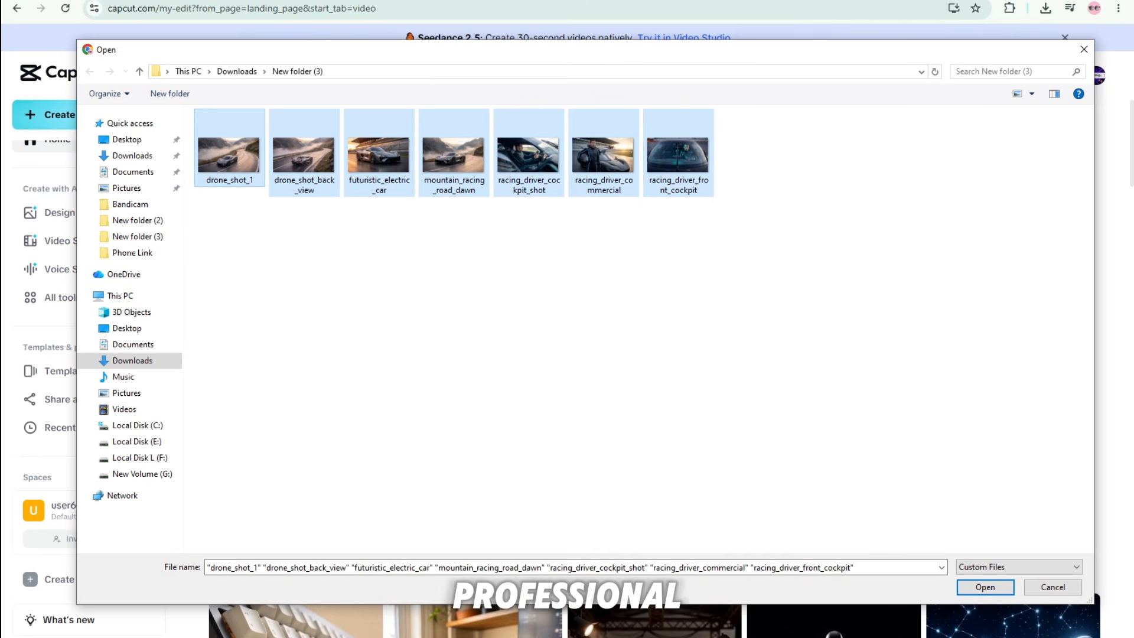
key(Return)
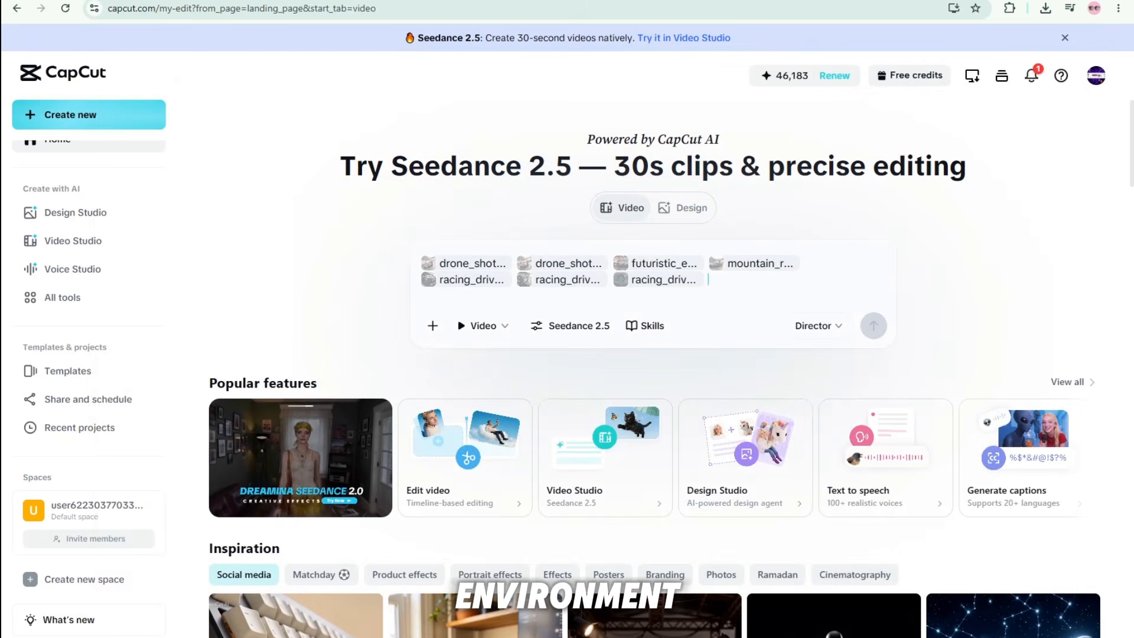
- Paste the prompt for a cinematic automotive commercial using all provided reference assets and read it through
key(ctrl+v)
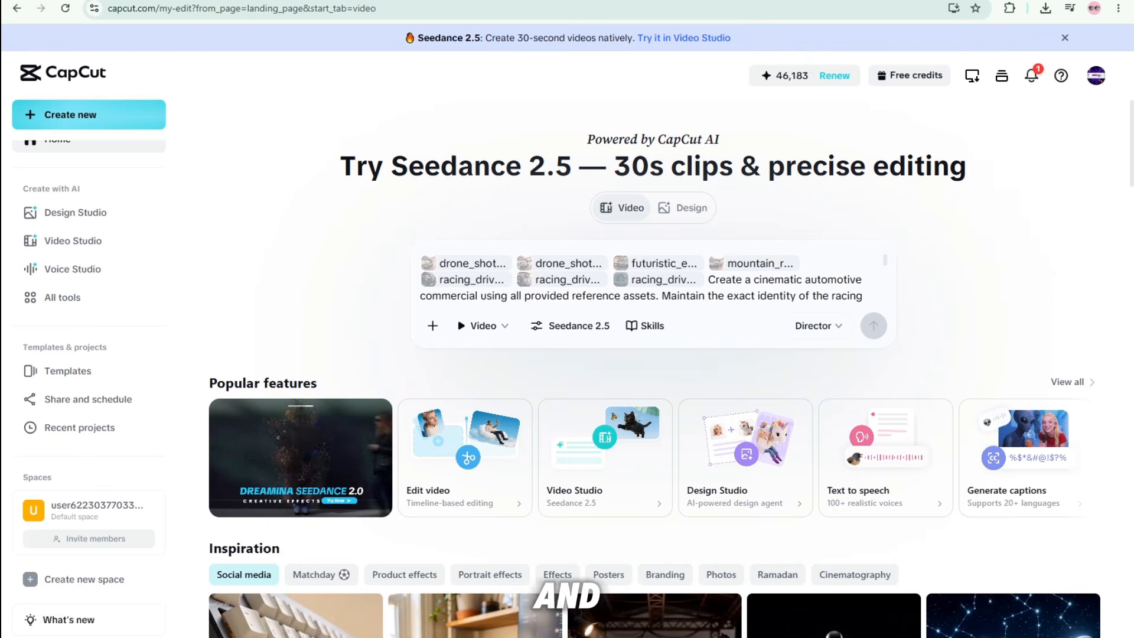
scroll(652, 279, down, 4)
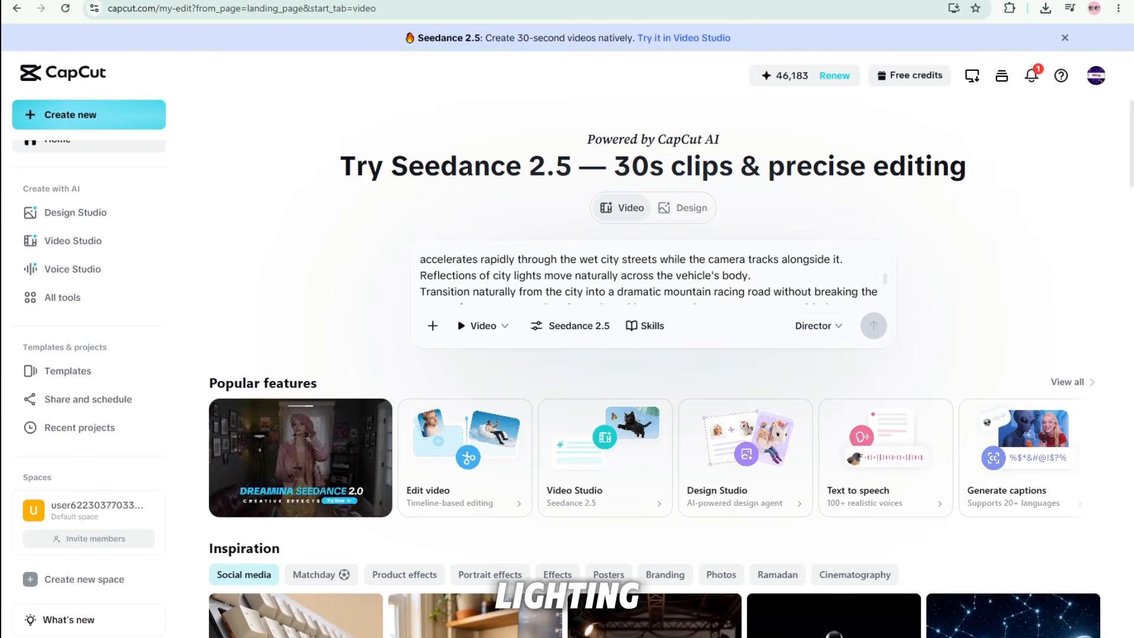
scroll(652, 279, down, 1)
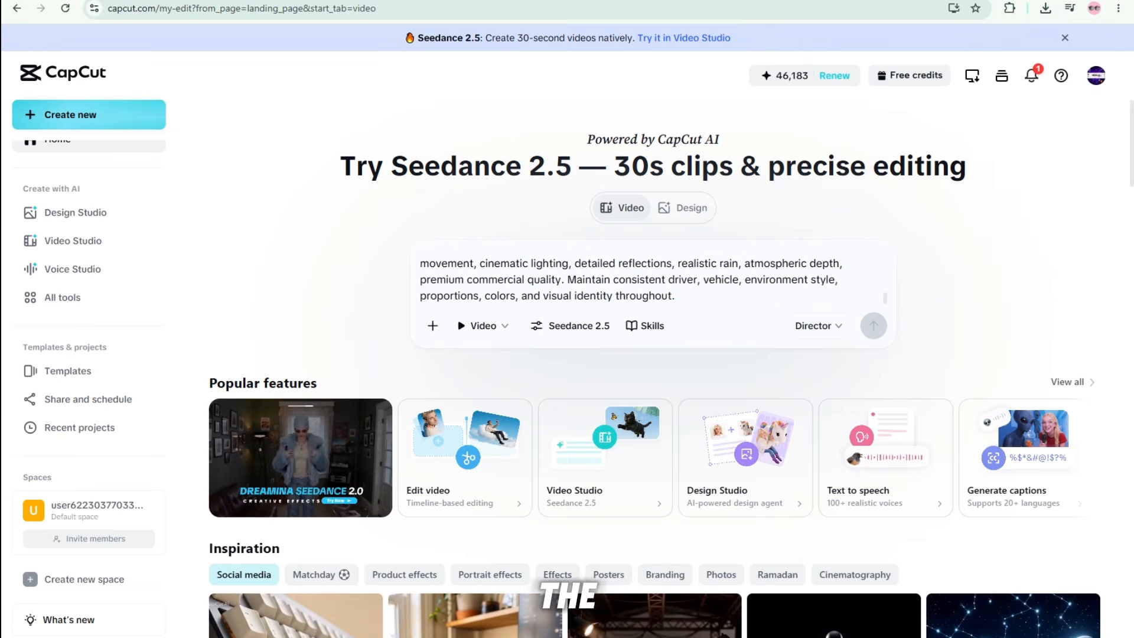
scroll(652, 279, up, 5)
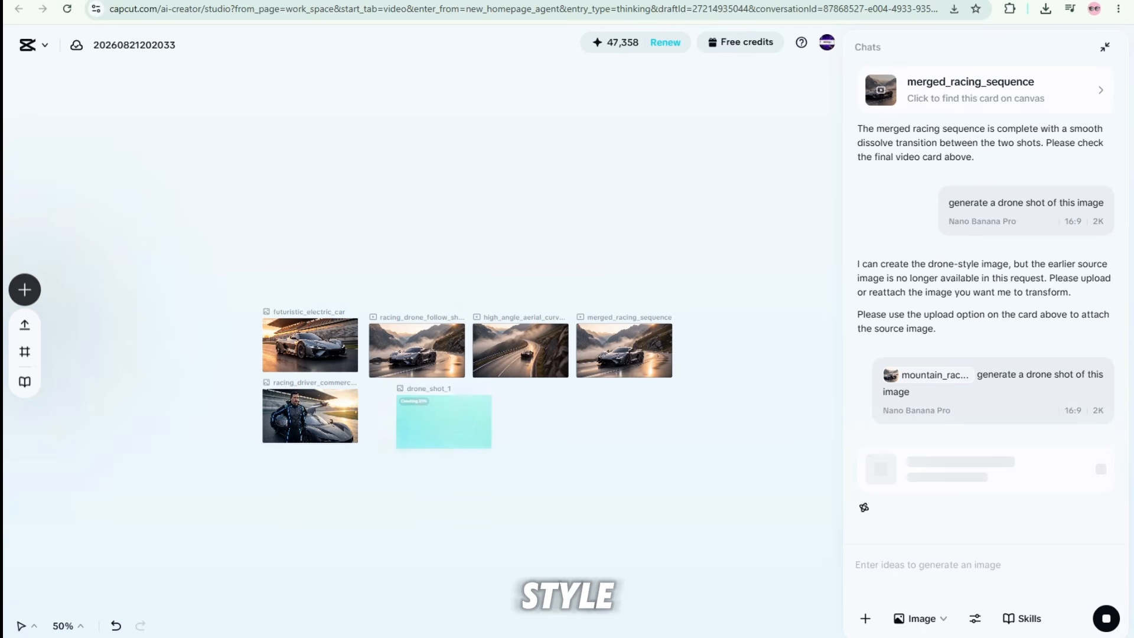
- Examine the Cars image templates for references and the generated racing shots on the project canvas
drag(633, 395, 121, 273)
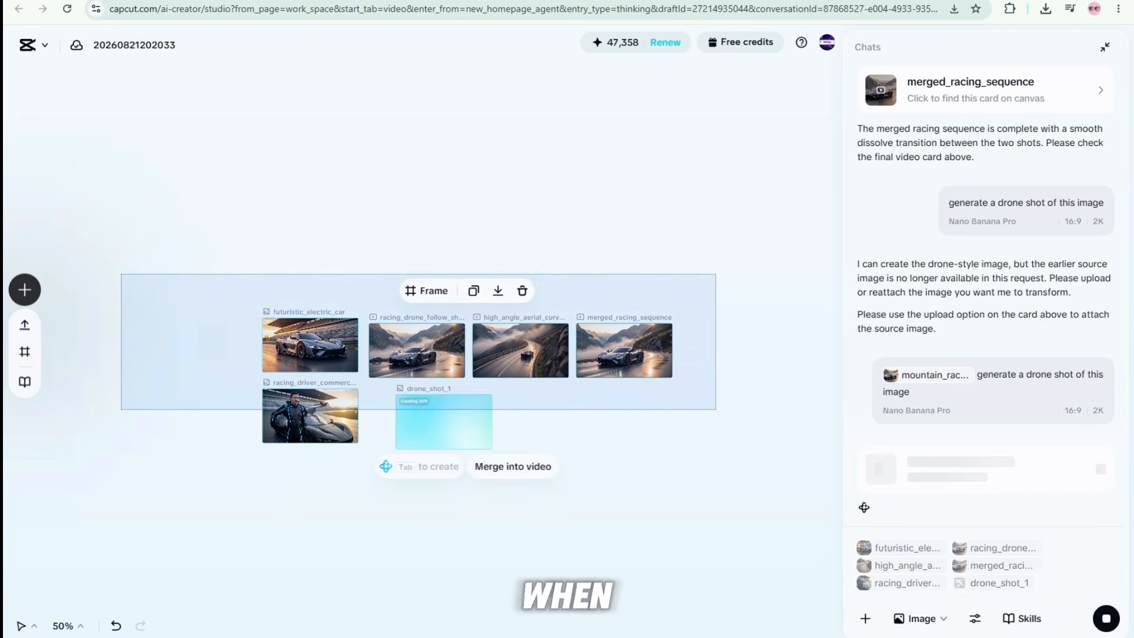
click(120, 274)
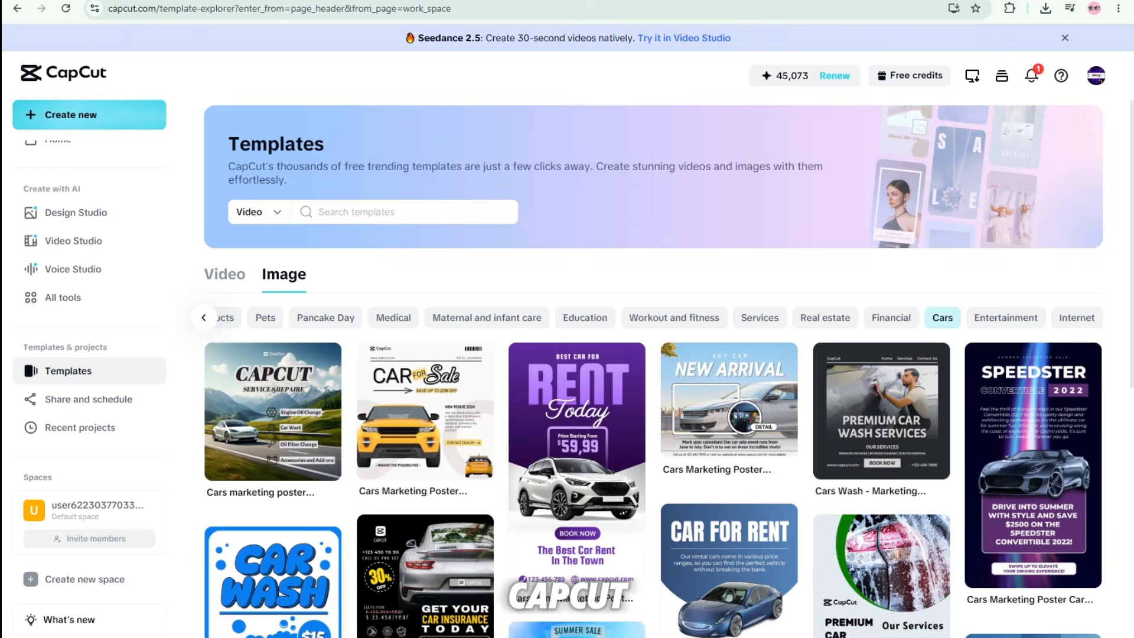
scroll(650, 366, down, 5)
scroll(650, 366, down, 3)
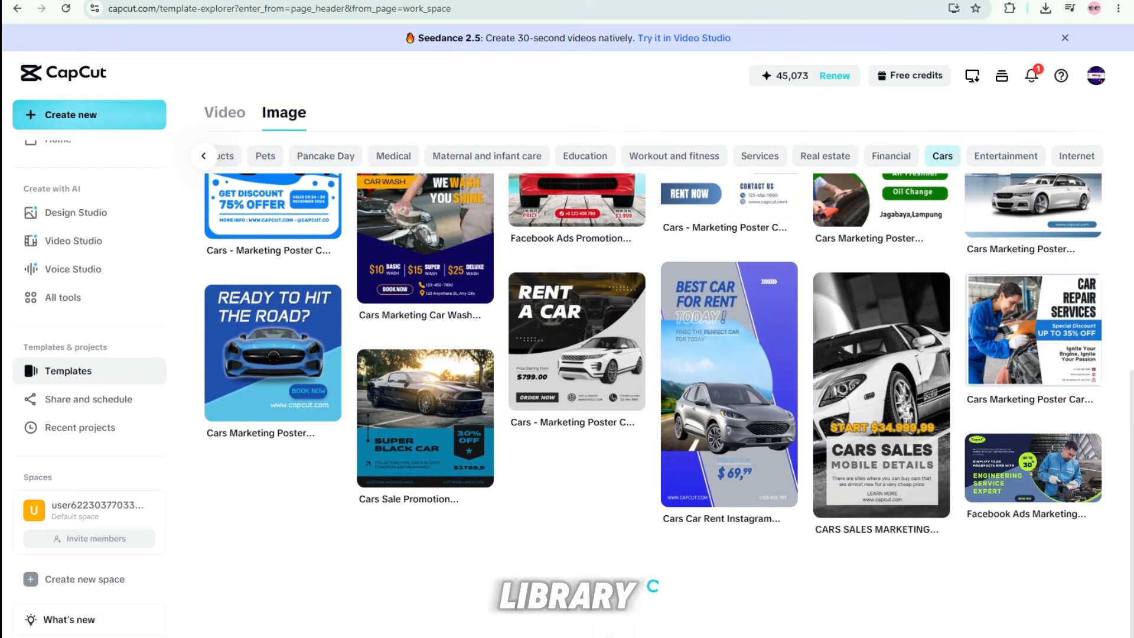
scroll(649, 366, up, 9)
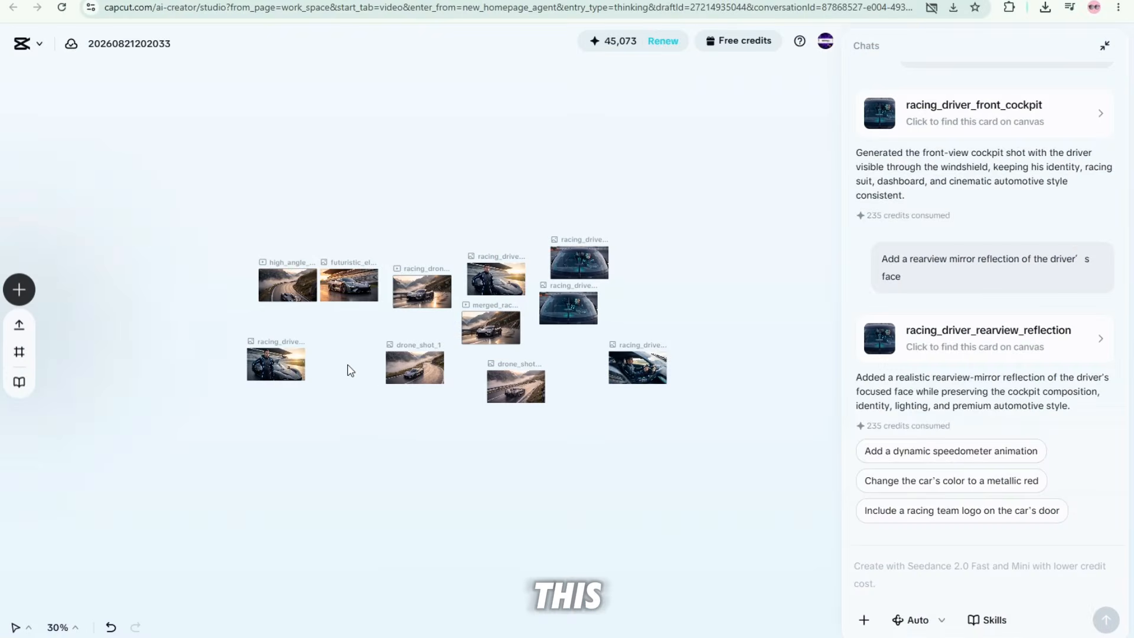
scroll(349, 371, up, 5)
scroll(506, 387, up, 4)
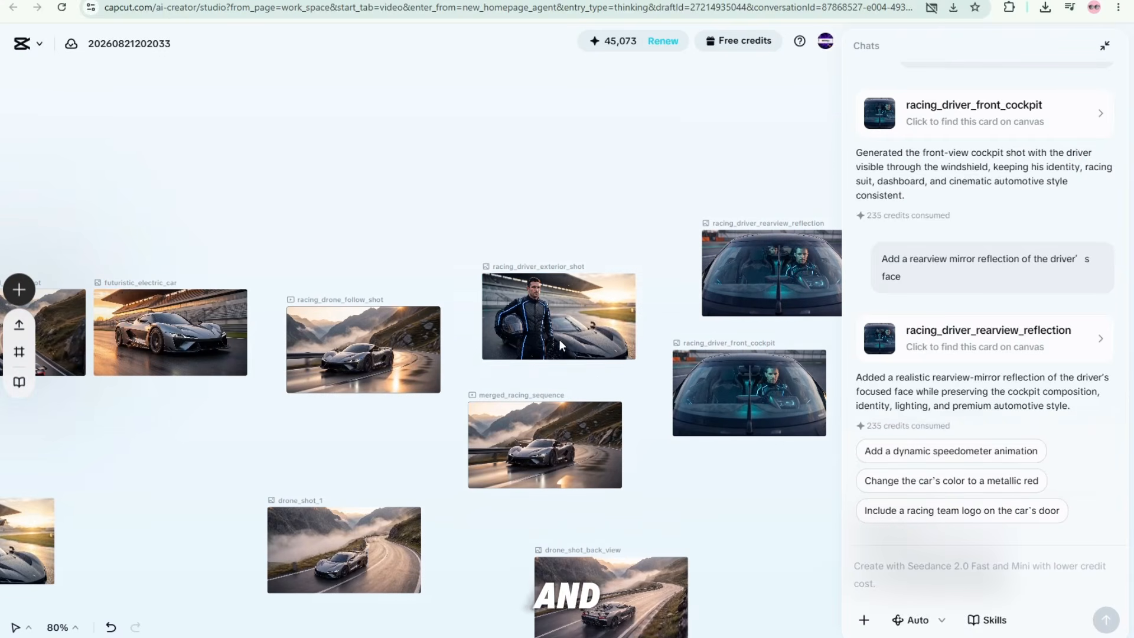
drag(562, 299, 548, 229)
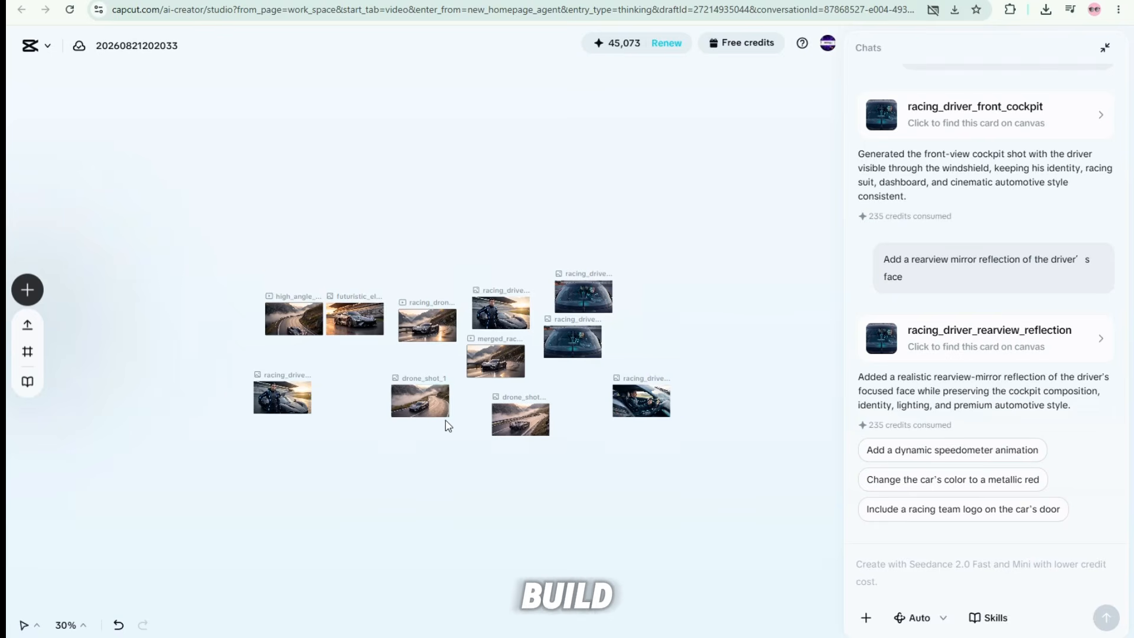
scroll(462, 433, up, 5)
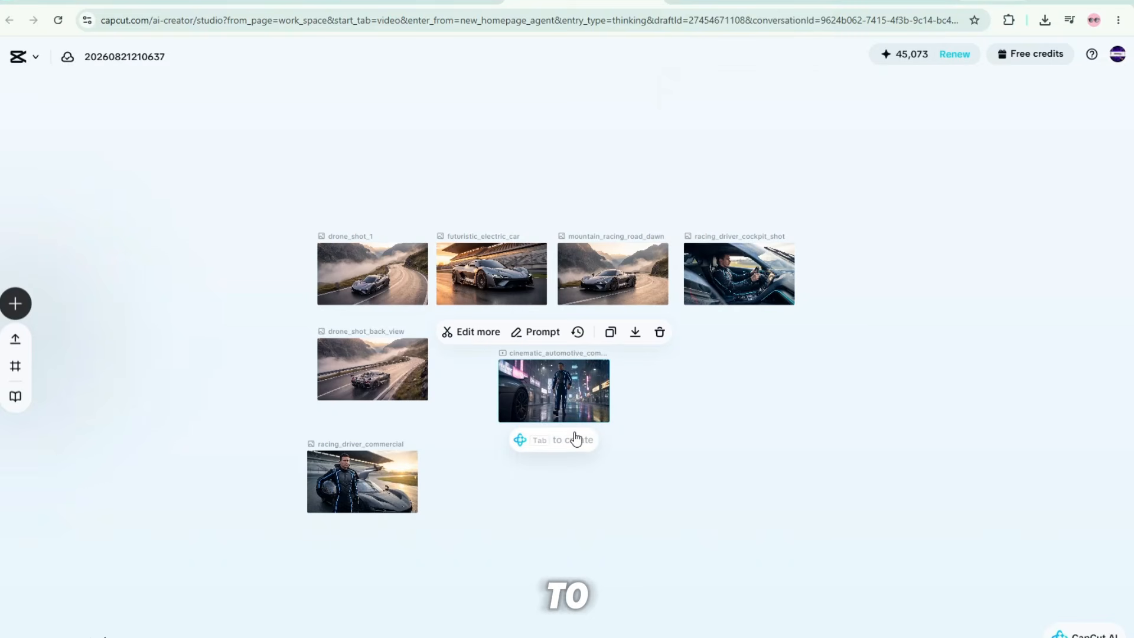
- Generate an edit of cinematic_automotive_commercial with brighter headlights and subtle cinematic reflections on the wet road, keeping all other visual elements unchanged
click(576, 439)
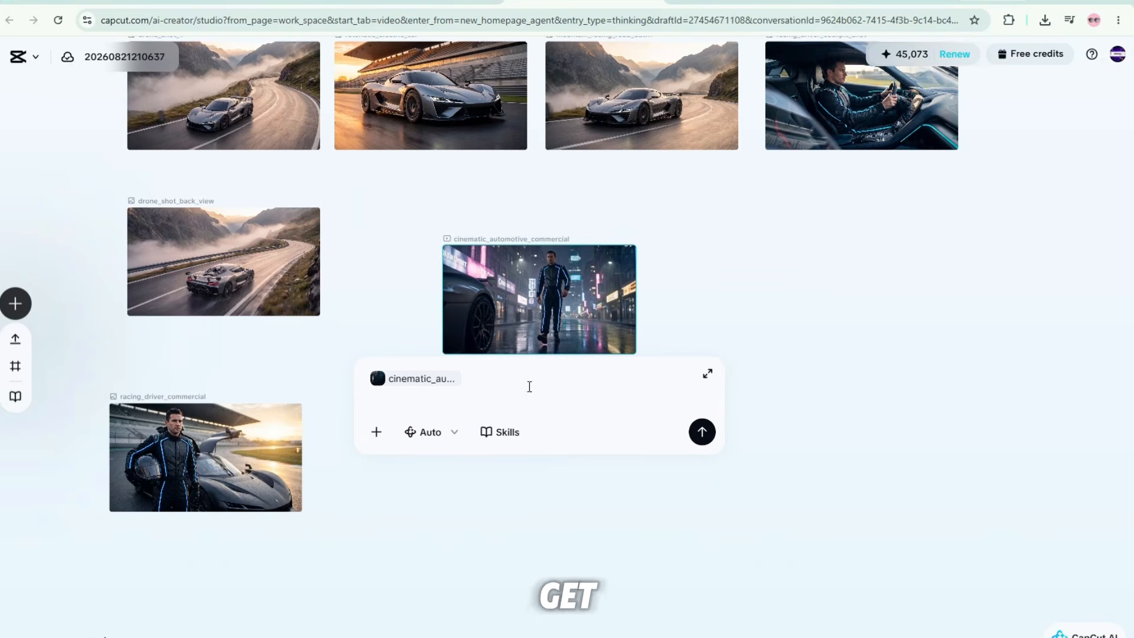
click(444, 434)
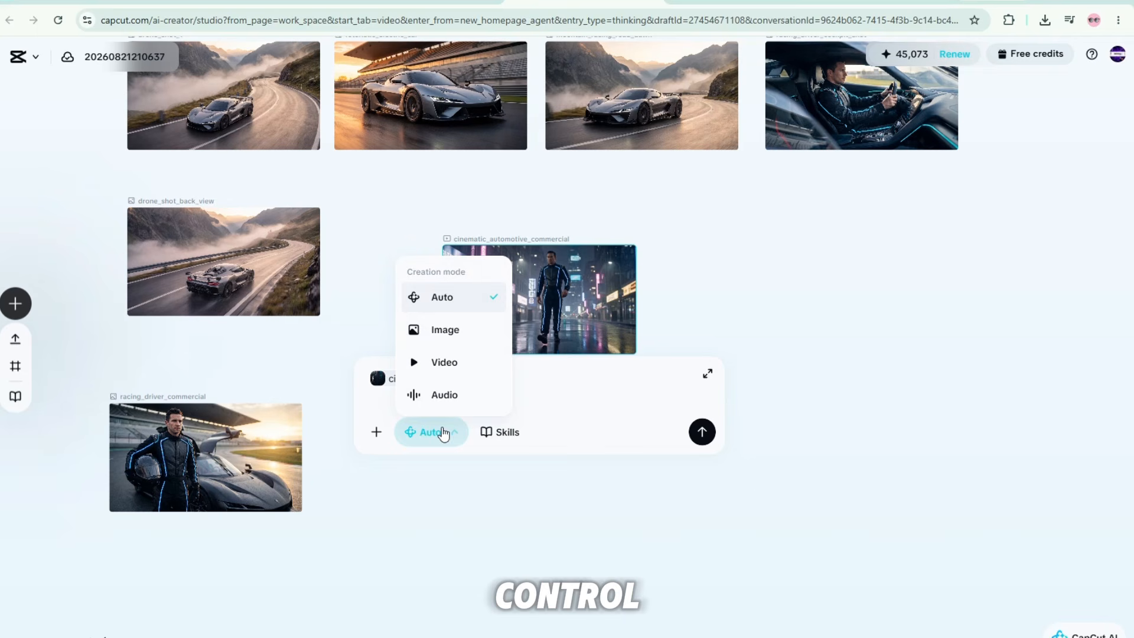
click(471, 371)
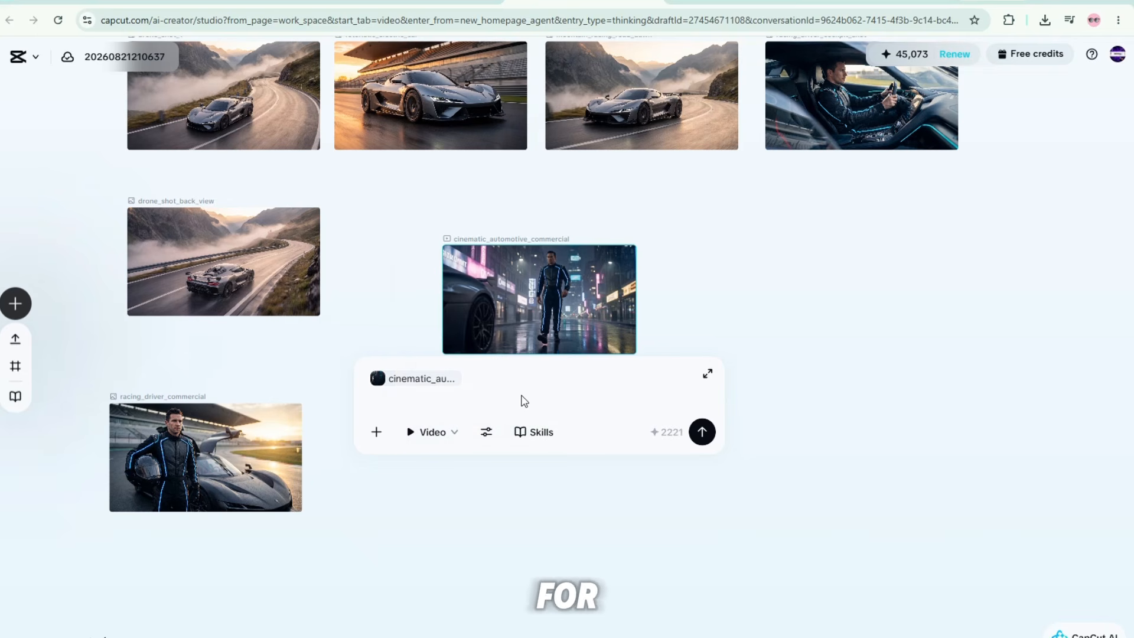
text(Make the car's headlights brighter and add subtle cinematic reflections across the wet road while keeping the driver, car design, environment, camera movement, lighting style, and all other visual elements unchanged.)
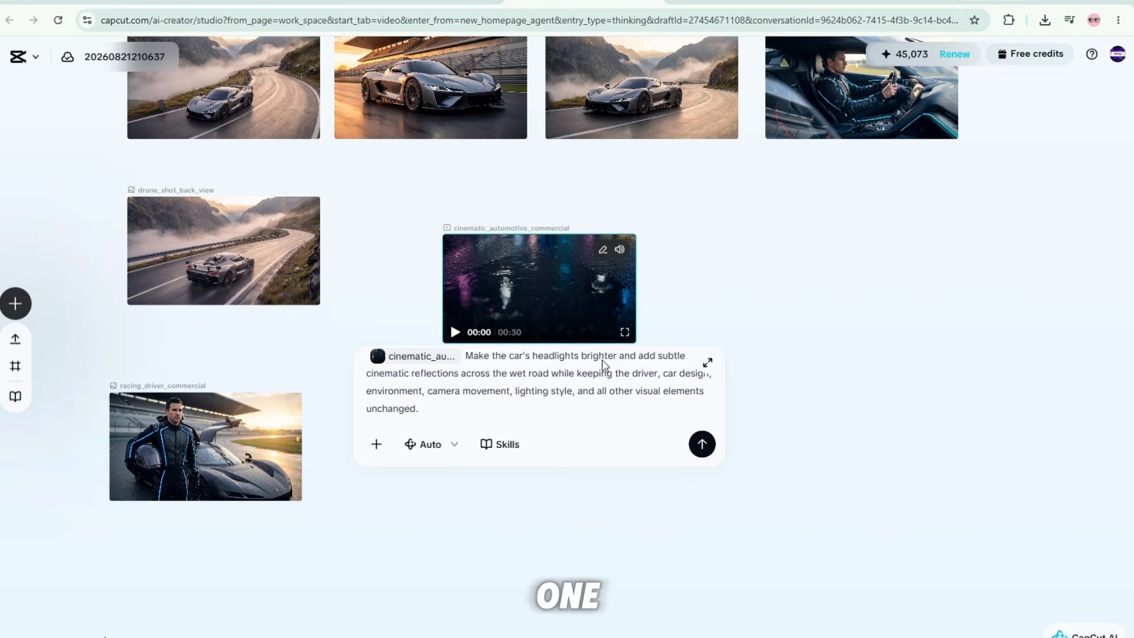
click(701, 446)
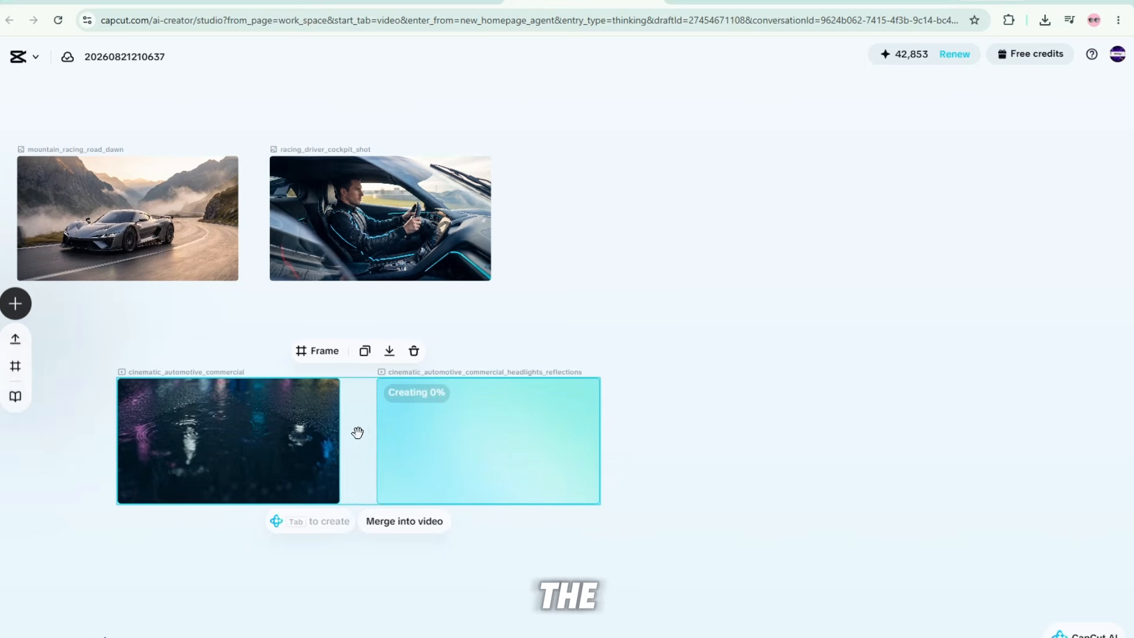
drag(358, 432, 416, 445)
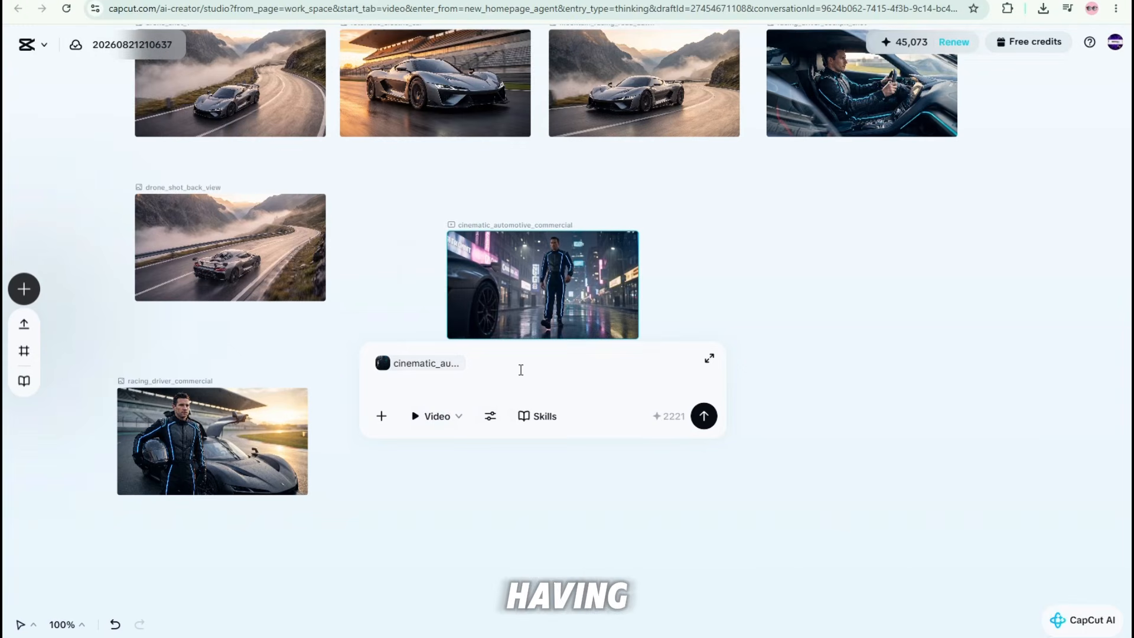
text(Make the car's headlights brighter and add subtle cinematic reflections across the wet road while keeping the driver, car design, environment, camera movement, lighting style, and all other visual elements unchanged.)
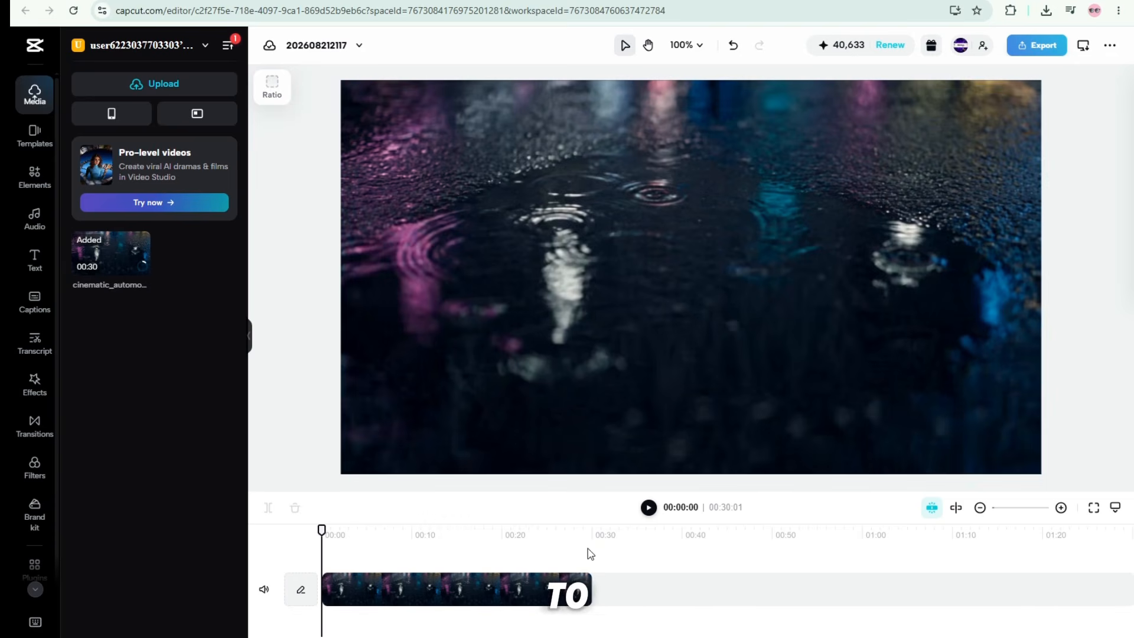
- Separate the audio from the headlights-reflections video clip on the timeline
right_click(496, 587)
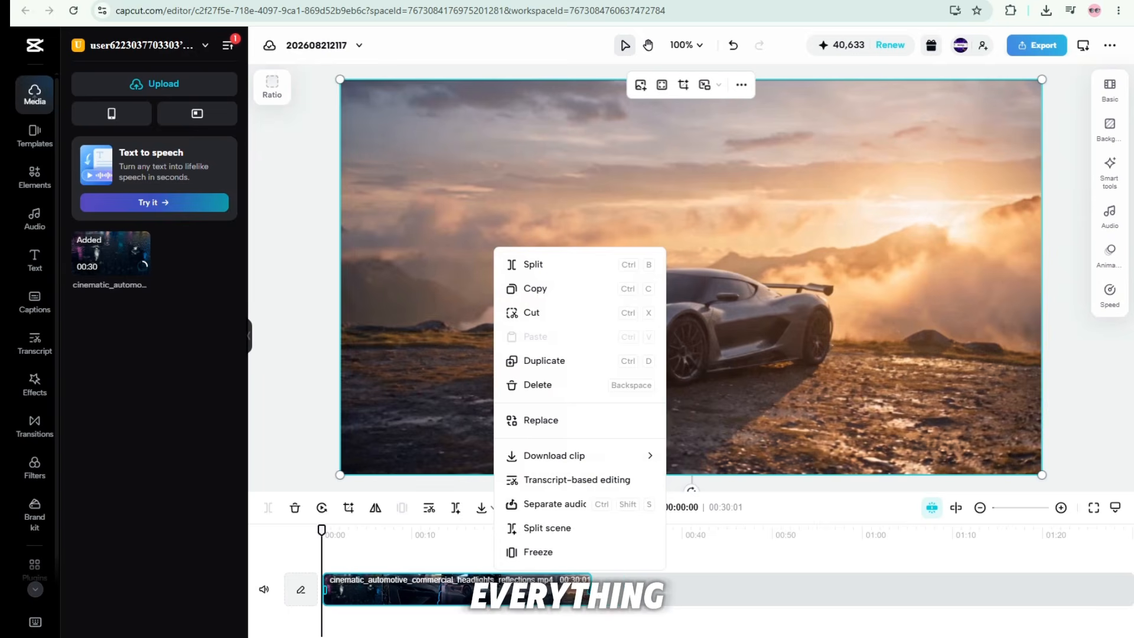
click(554, 504)
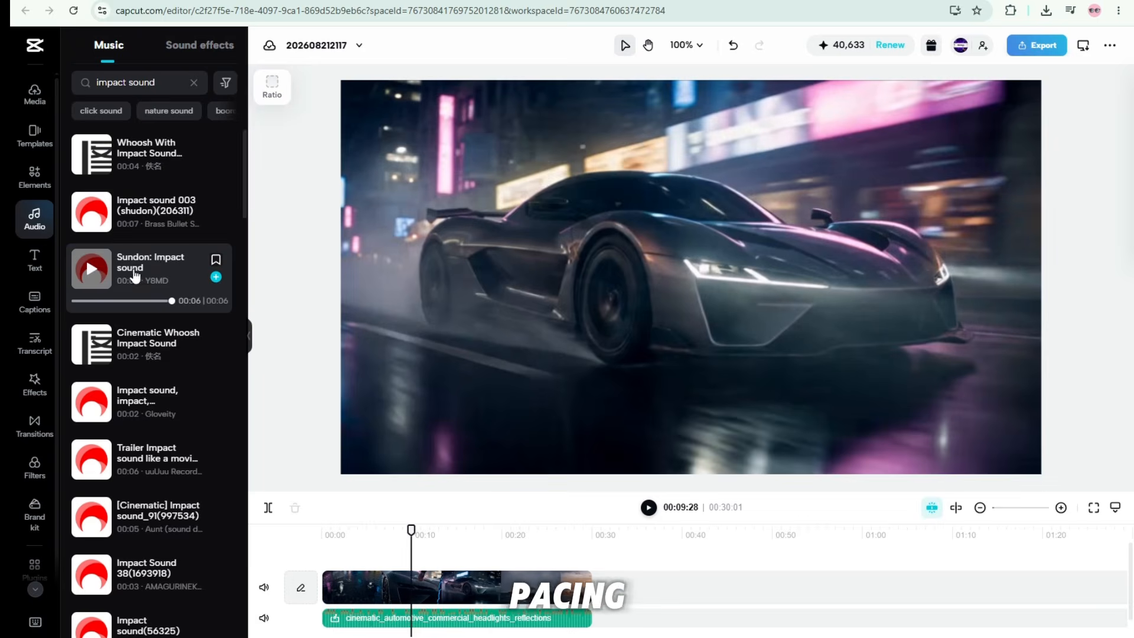
- Add impact sounds at about 10 s and 20 s, and lay the "Best background music for corporate CM" track from the start
drag(147, 268, 403, 625)
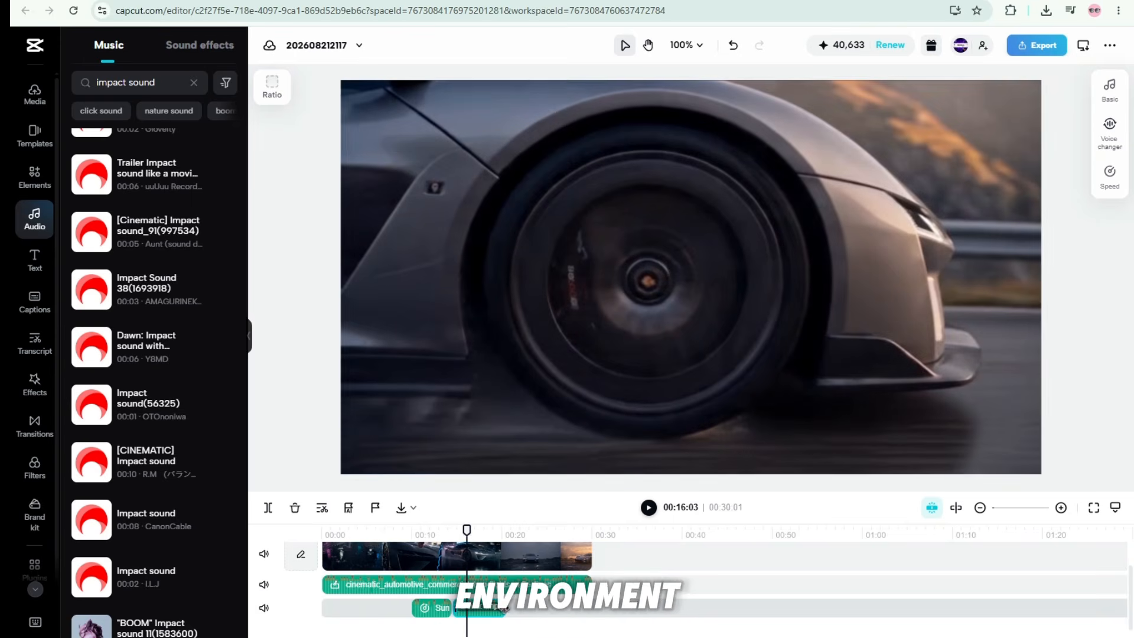
click(506, 539)
drag(147, 268, 509, 609)
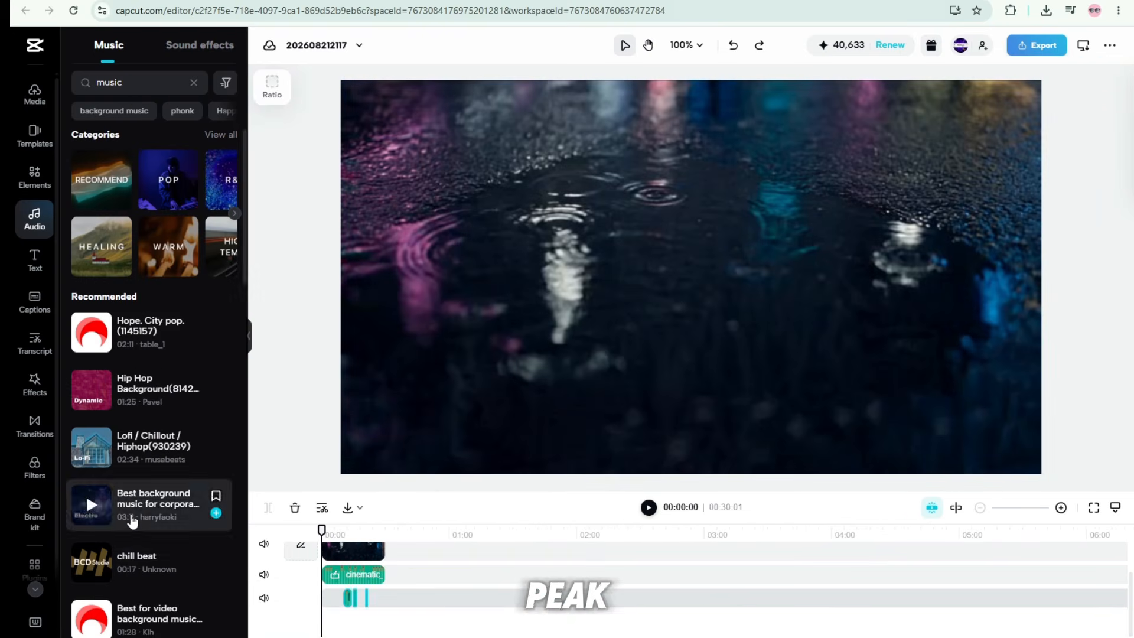
drag(195, 514, 320, 633)
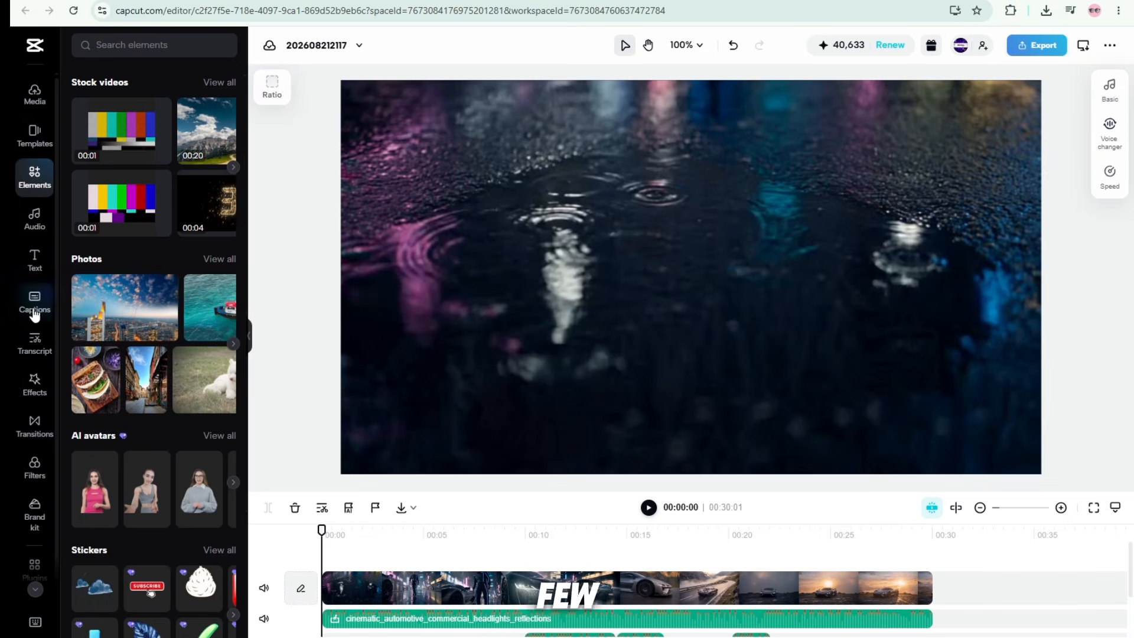
- Search the elements library for "car"
click(137, 44)
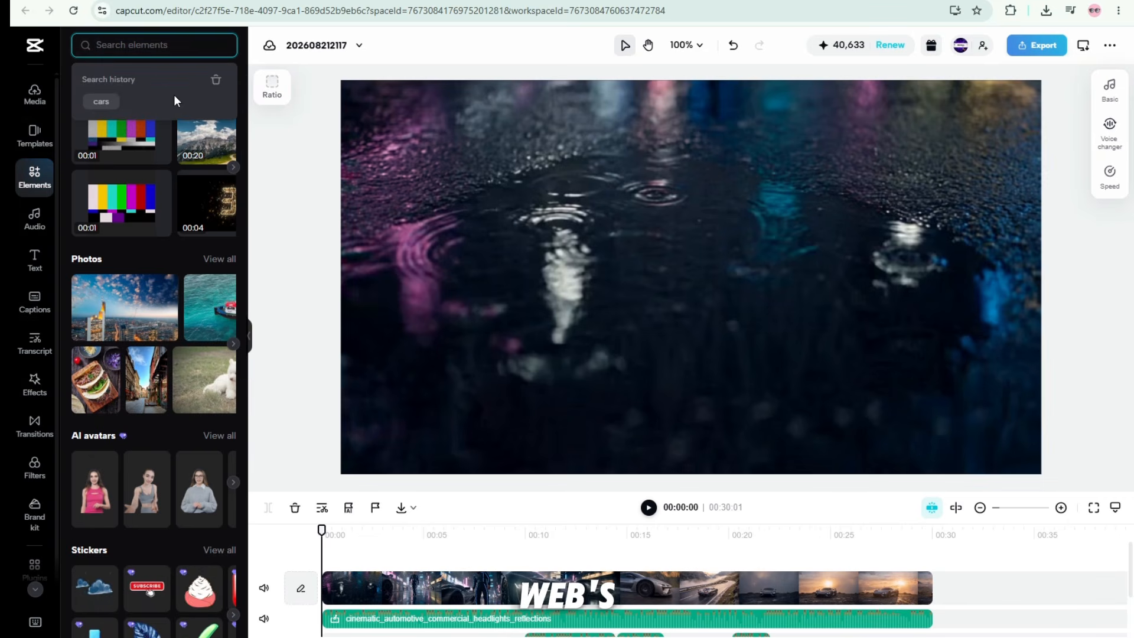
text(car)
key(Return)
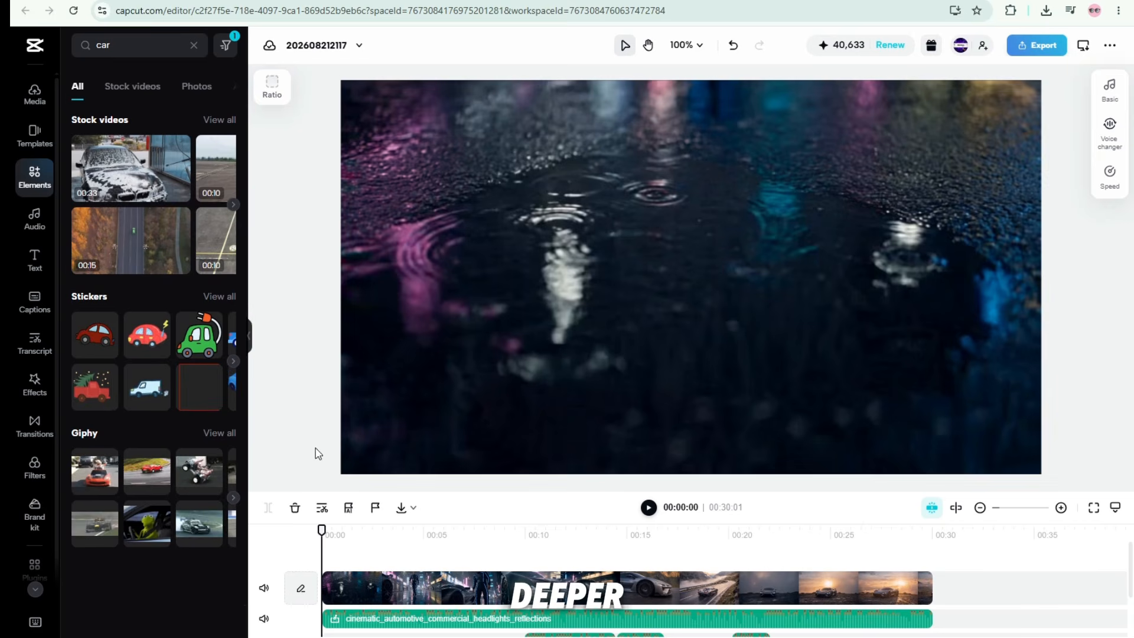
- Scrub the timeline from the start to the end to preview the commercial with its layered audio tracks
scroll(508, 562, down, 2)
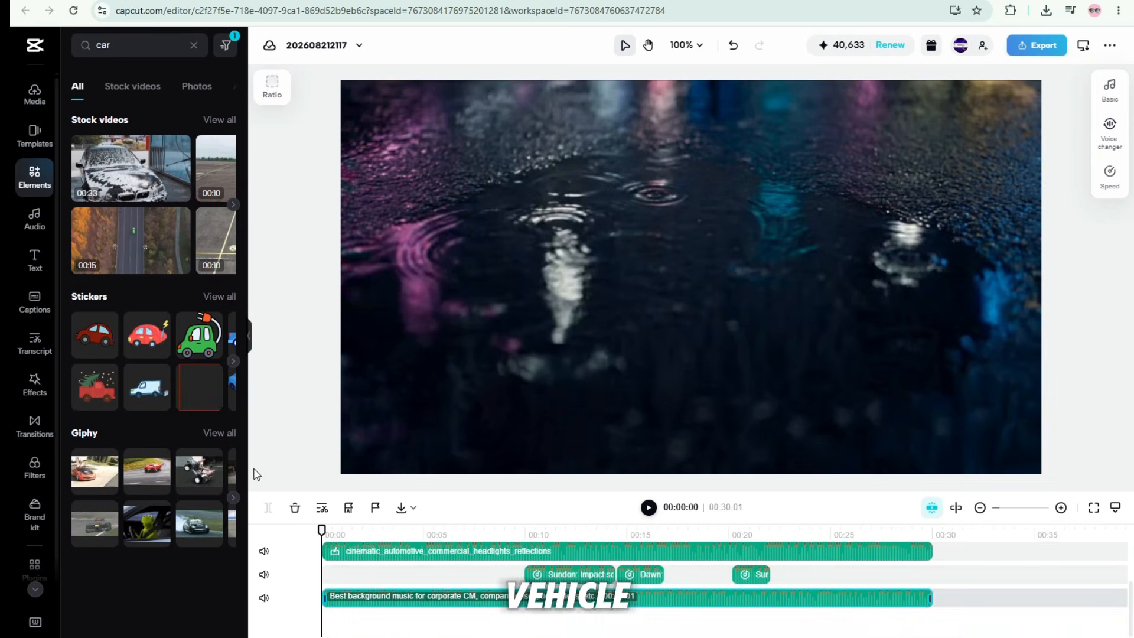
drag(322, 574, 907, 570)
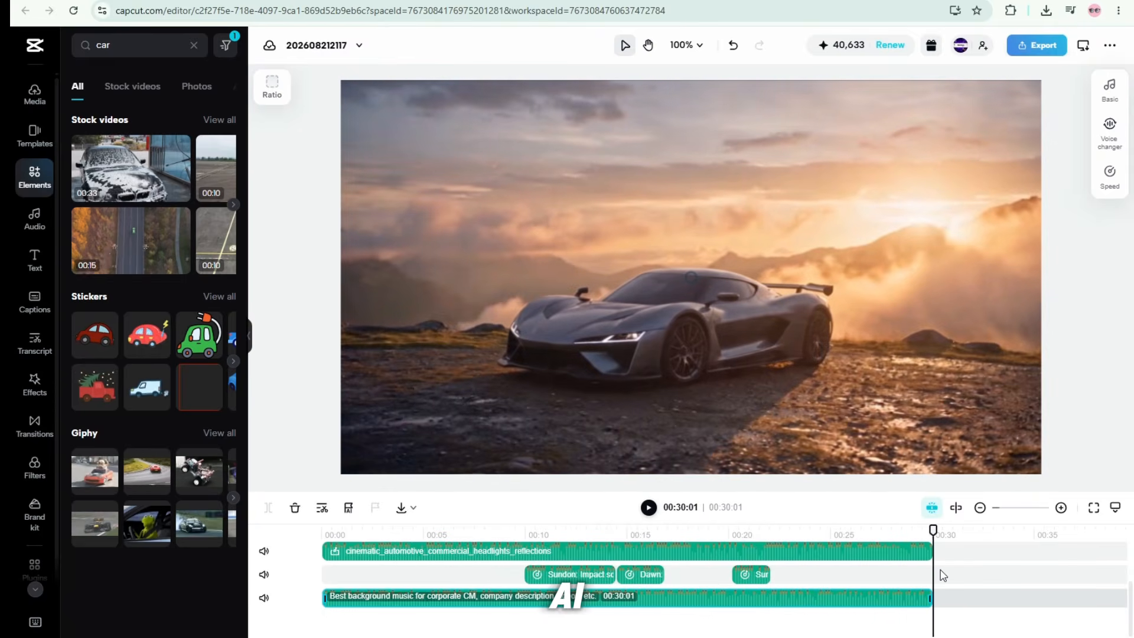
scroll(728, 583, up, 2)
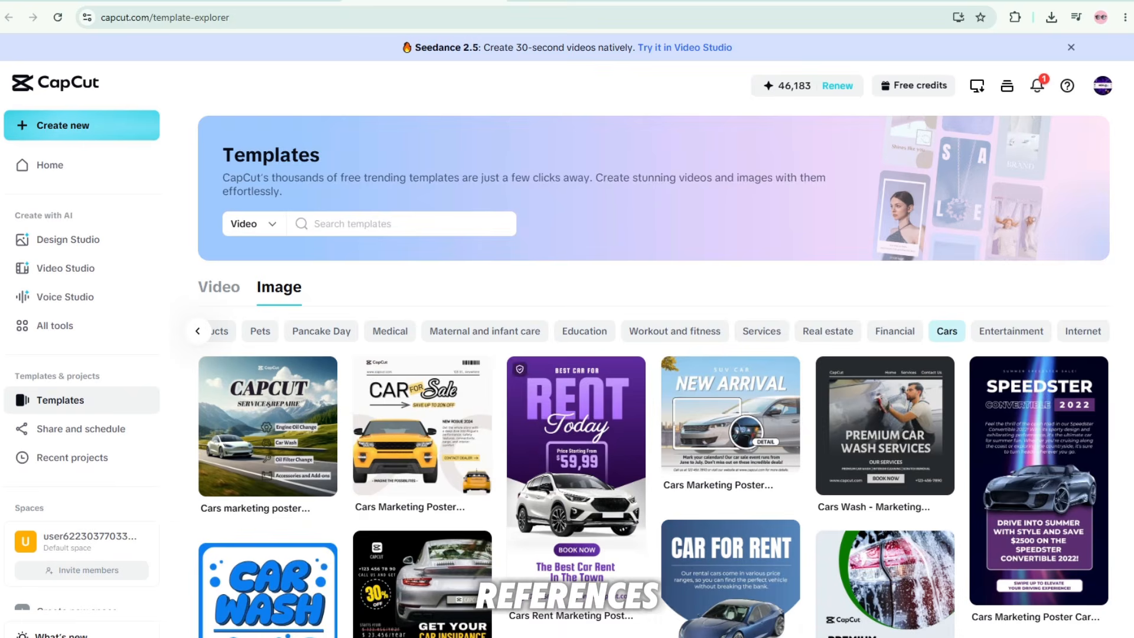
- Review the Cars image templates and the racing shots on the project canvas again
scroll(653, 411, down, 10)
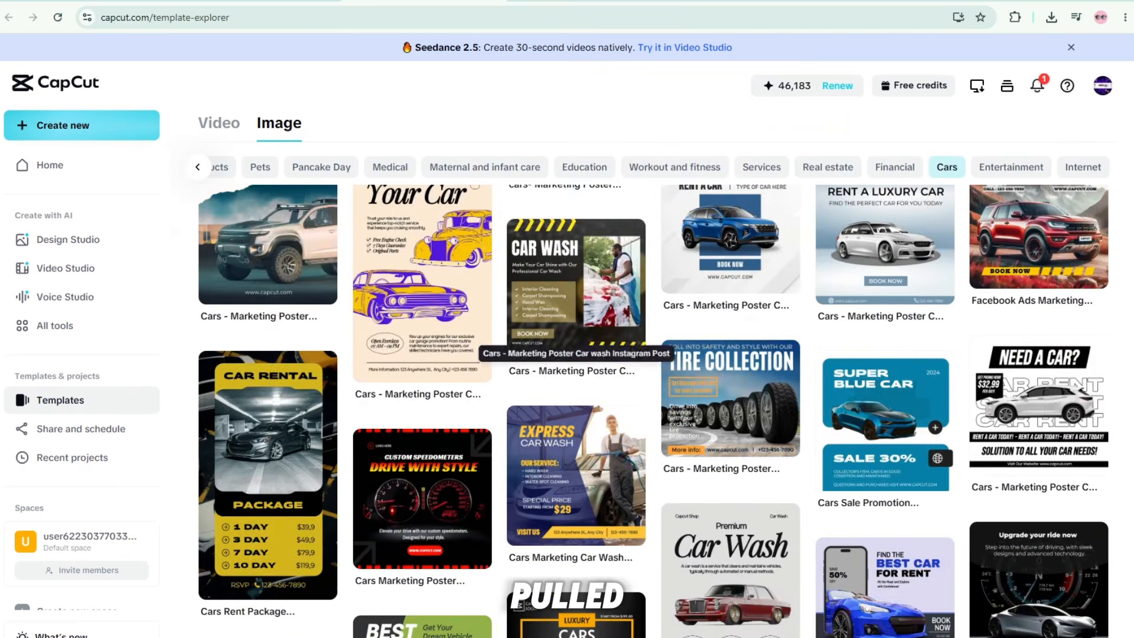
scroll(653, 411, up, 8)
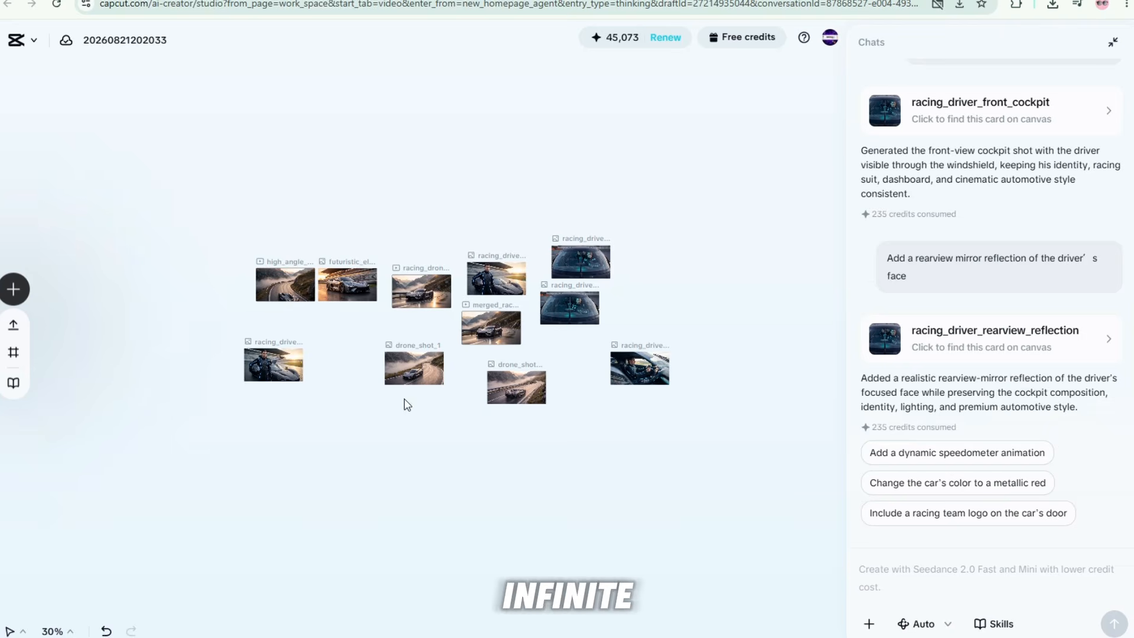
scroll(405, 405, up, 5)
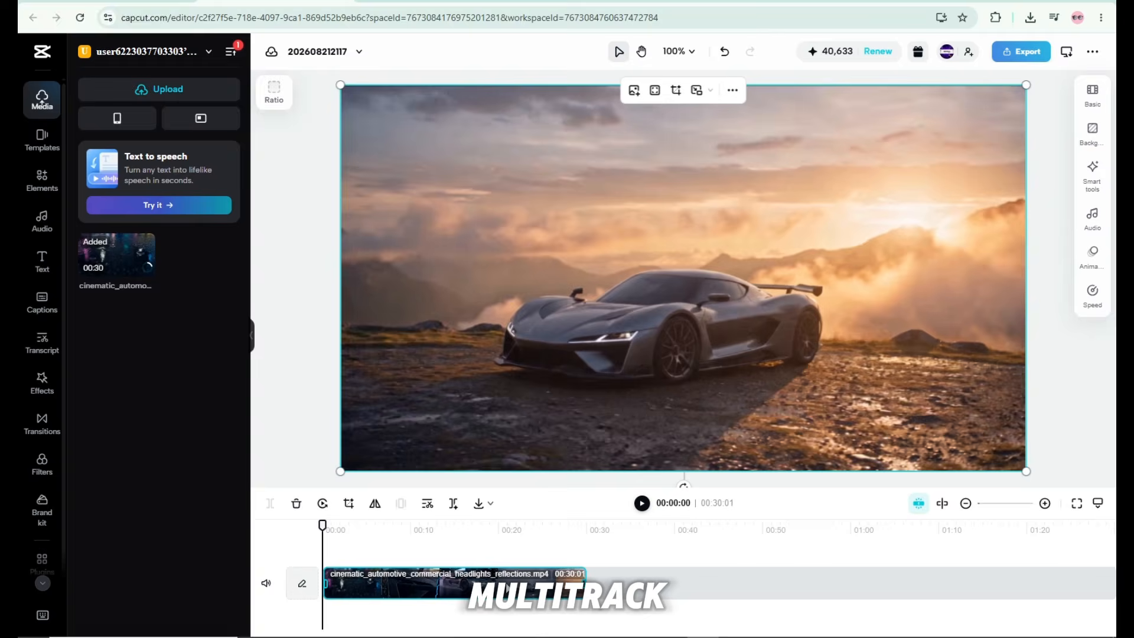
- Place the Sundon: Impact sound clip on its own track below the separated audio at about 10 s
right_click(491, 246)
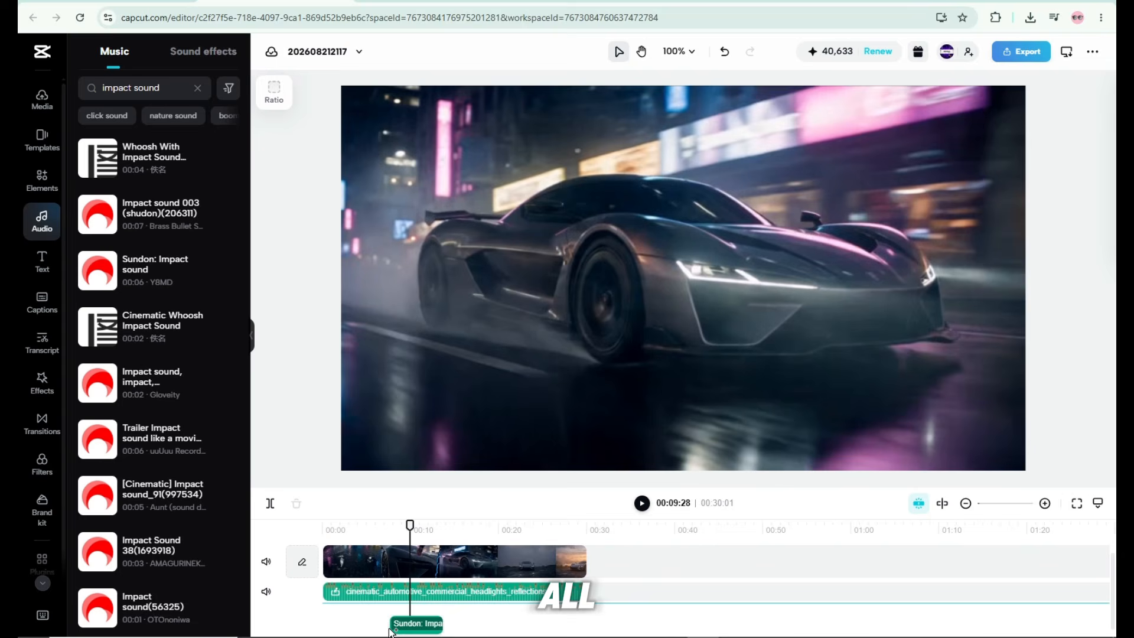
drag(384, 618, 404, 619)
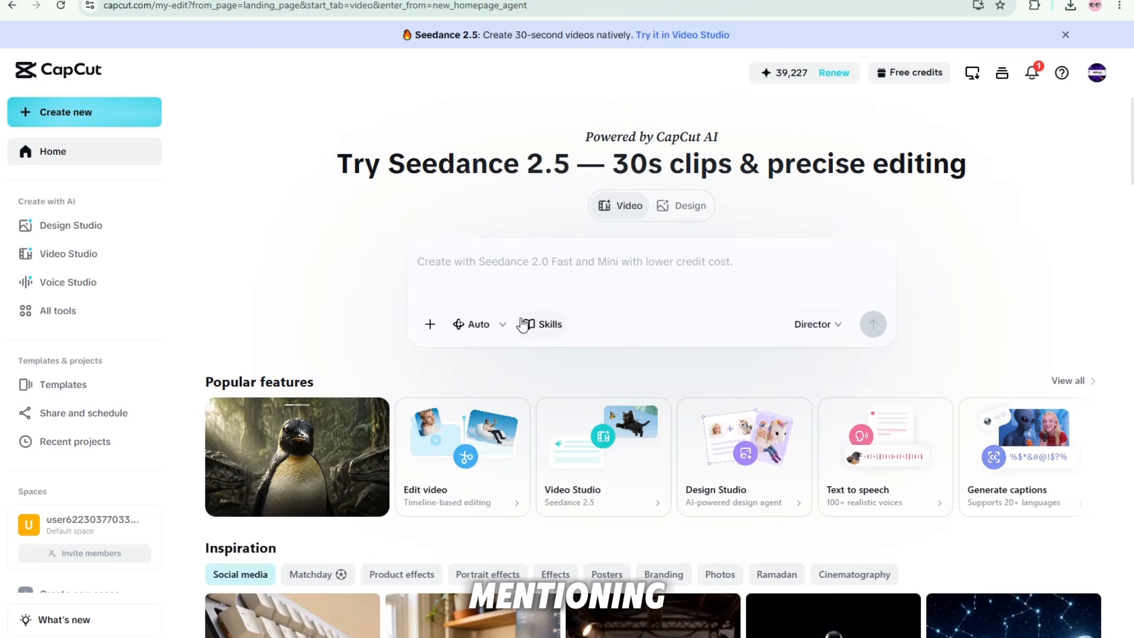
click(530, 325)
mouse_move(596, 389)
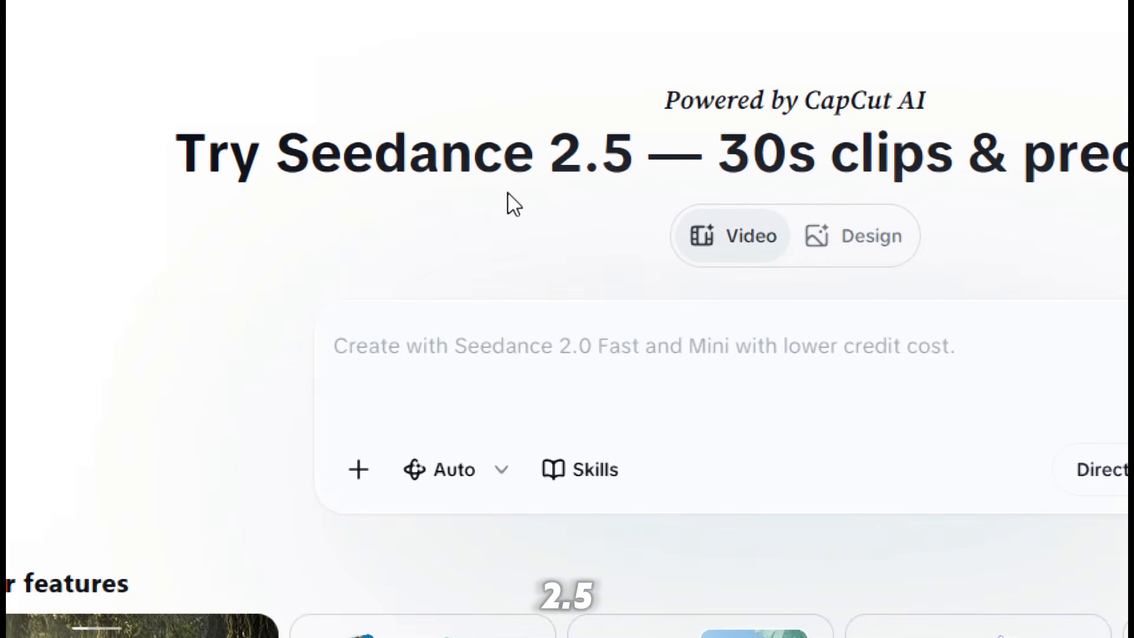
drag(578, 172, 381, 172)
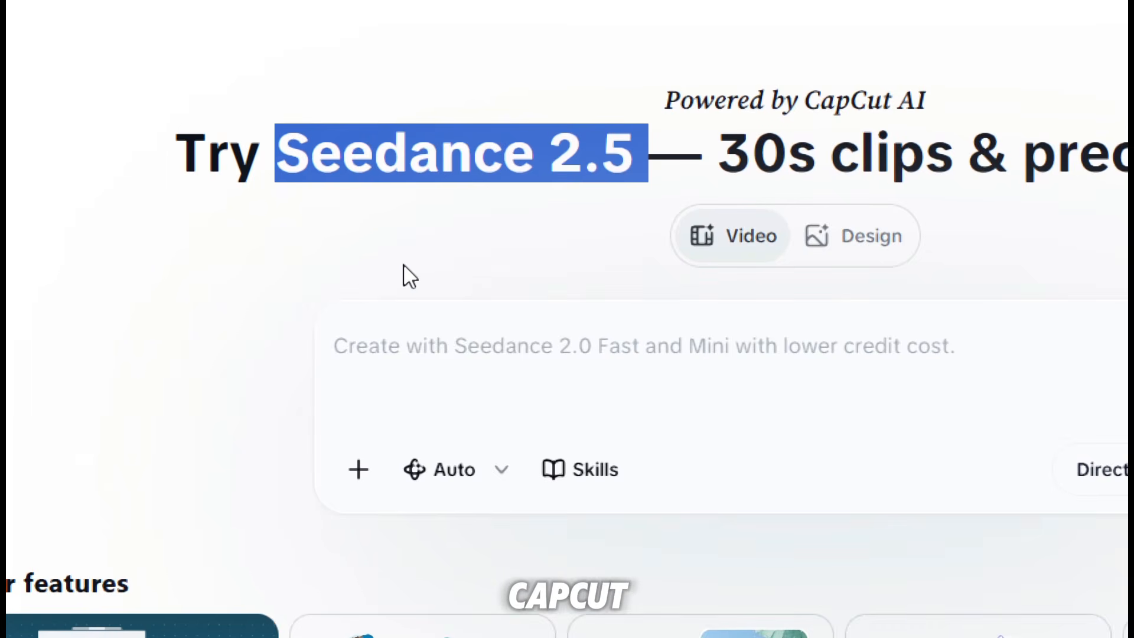